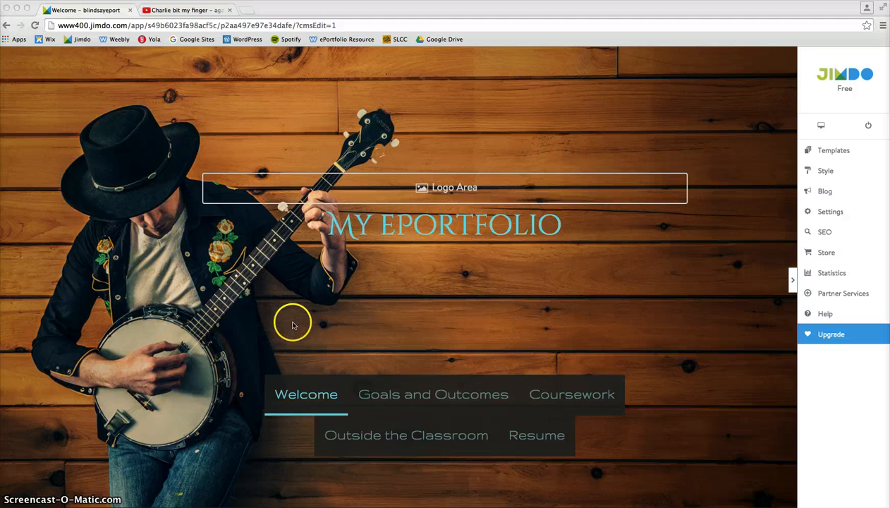
- Open the website's custom background settings from the style options
scroll(311, 317, "down", 1)
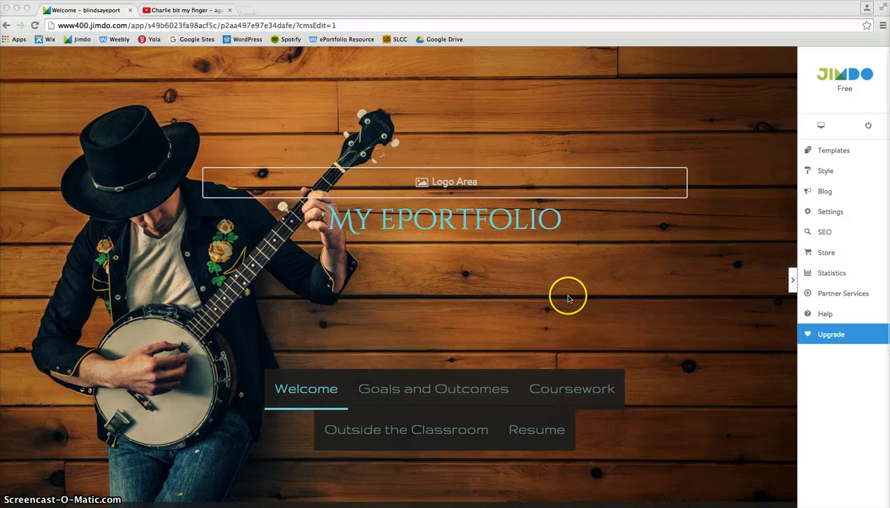
scroll(579, 295, "up", 1)
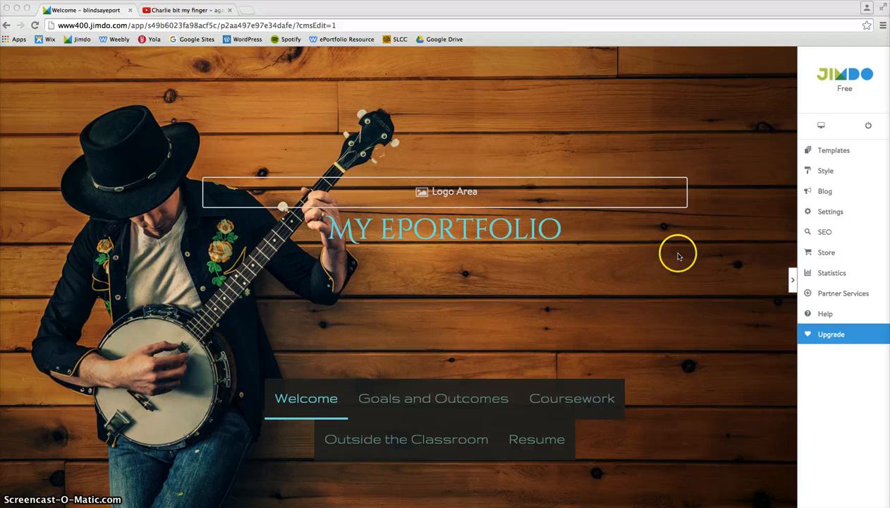
left_click(824, 172)
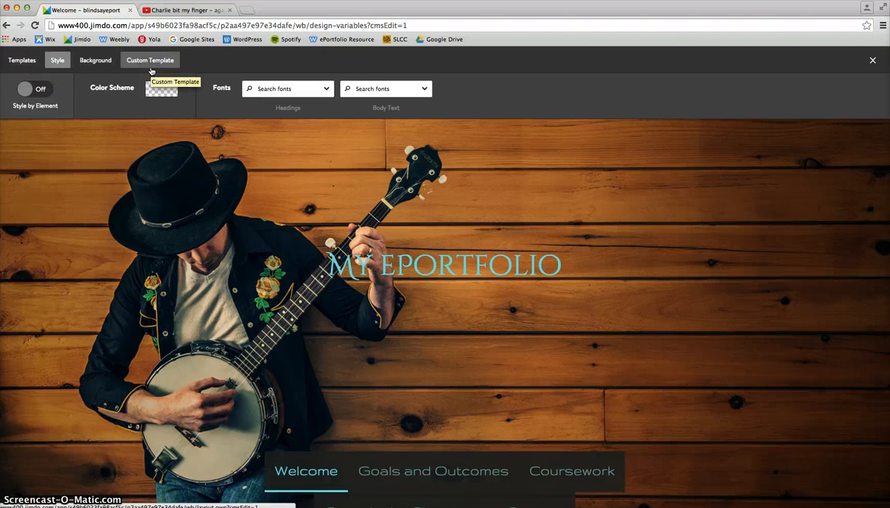
left_click(93, 62)
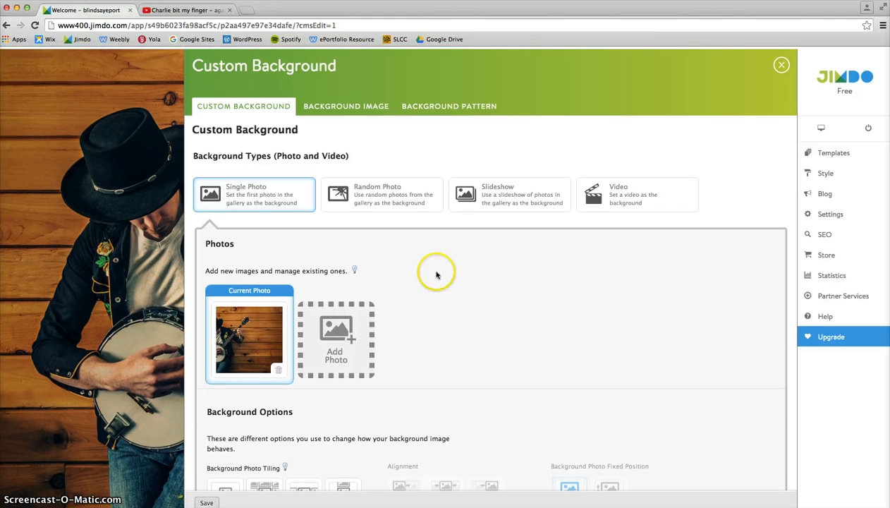
- Upload Sunset_2007-1.jpg from the Desktop to the custom background photos
scroll(437, 273, "down", 2)
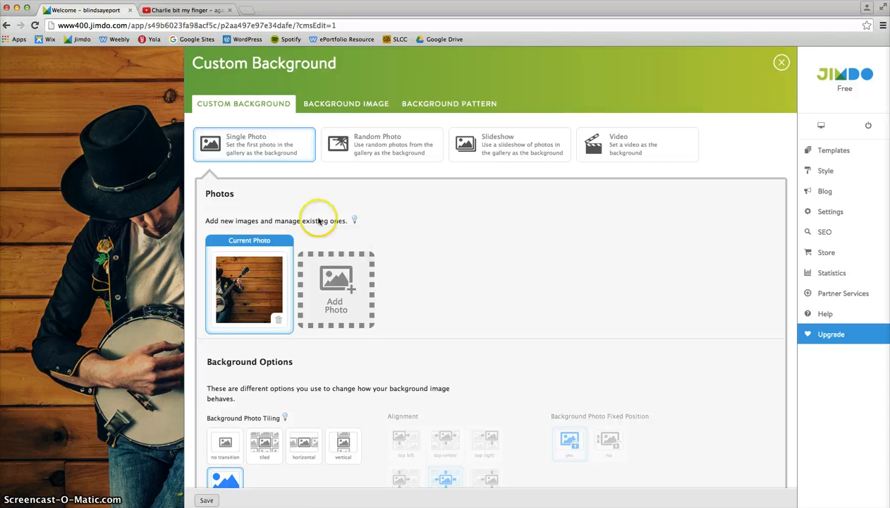
left_click(342, 291)
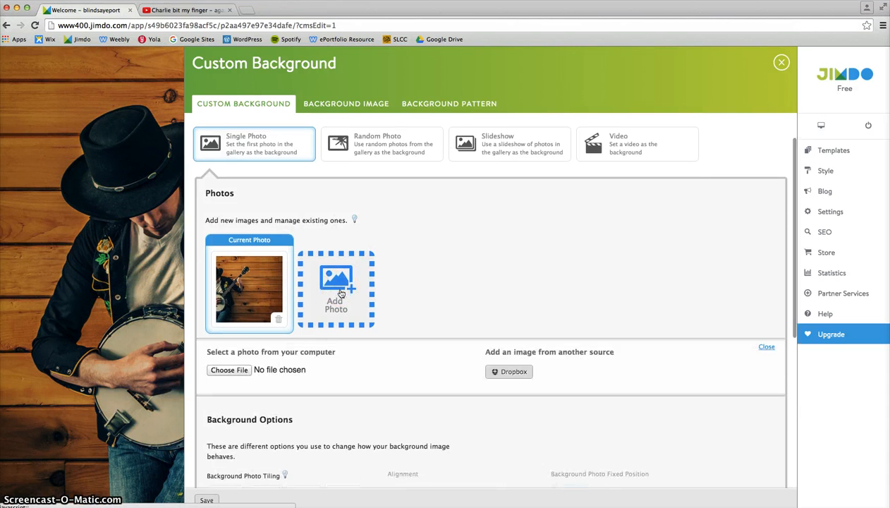
left_click(215, 373)
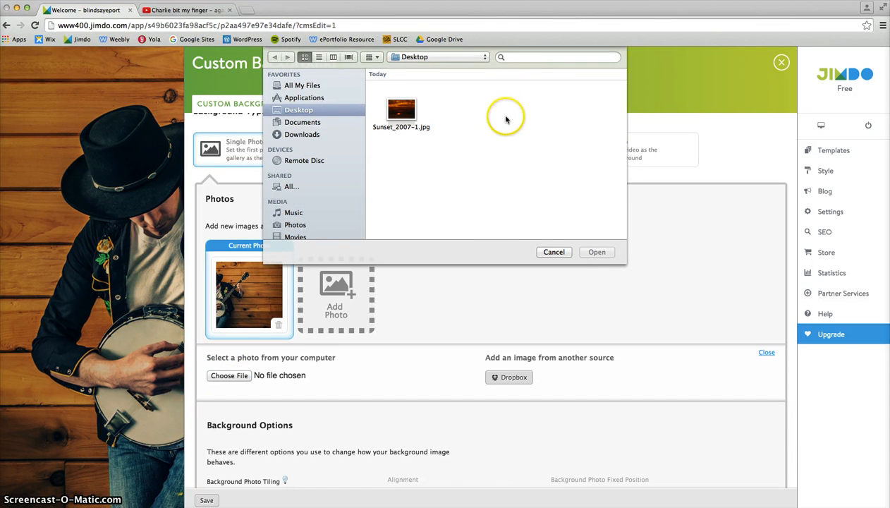
left_click(405, 116)
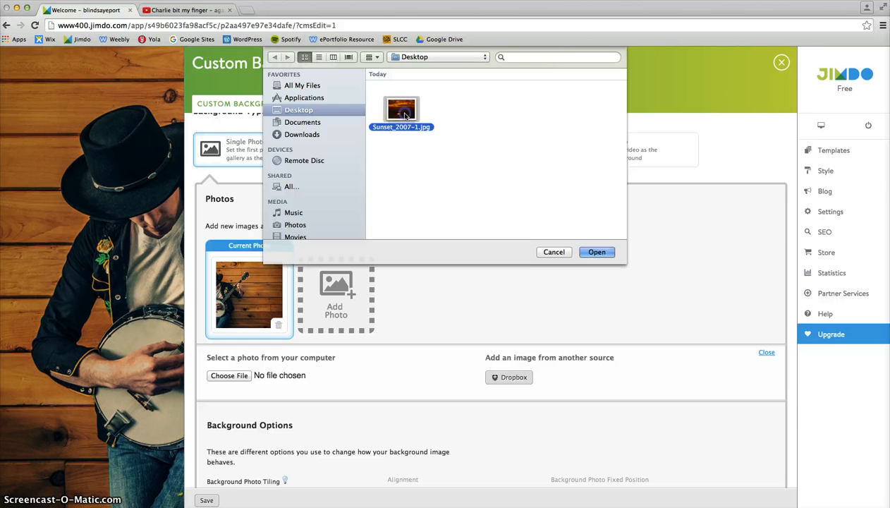
left_click(598, 252)
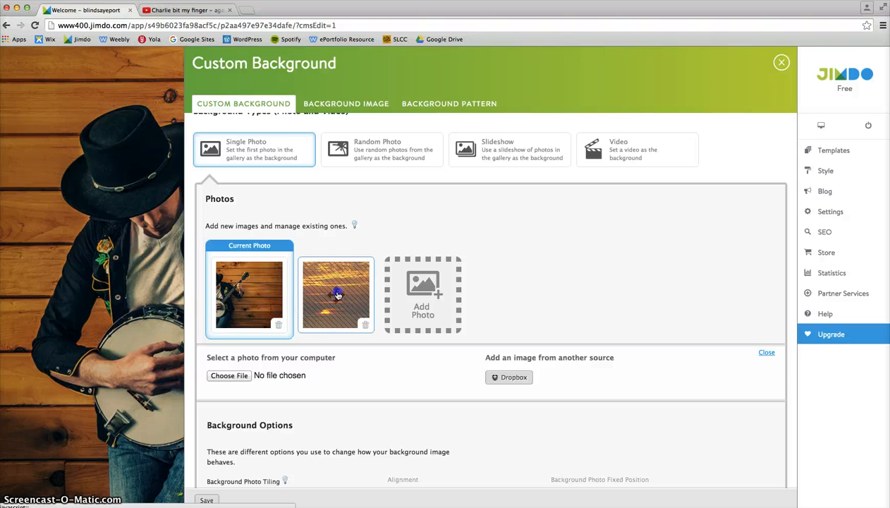
- Move the sunset photo into the current photo position, save the background to preview it, and return to the settings
left_click_drag(338, 295, 244, 288)
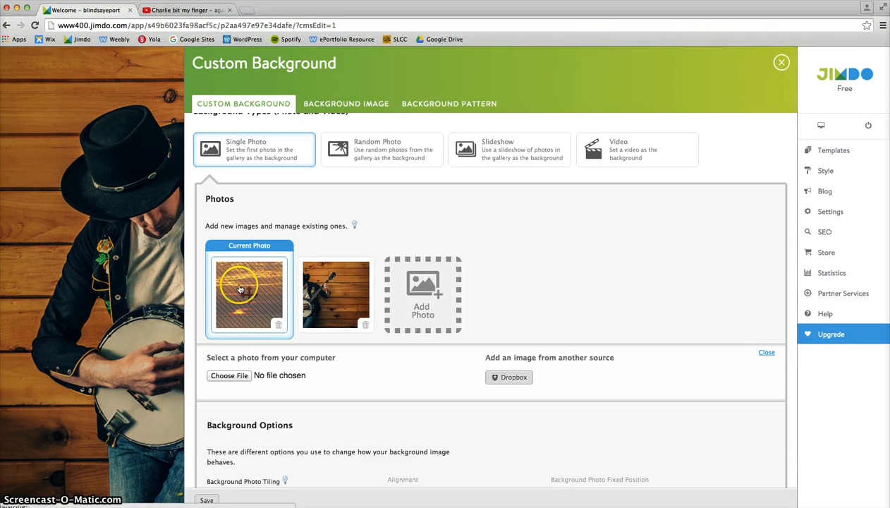
scroll(294, 294, "down", 8)
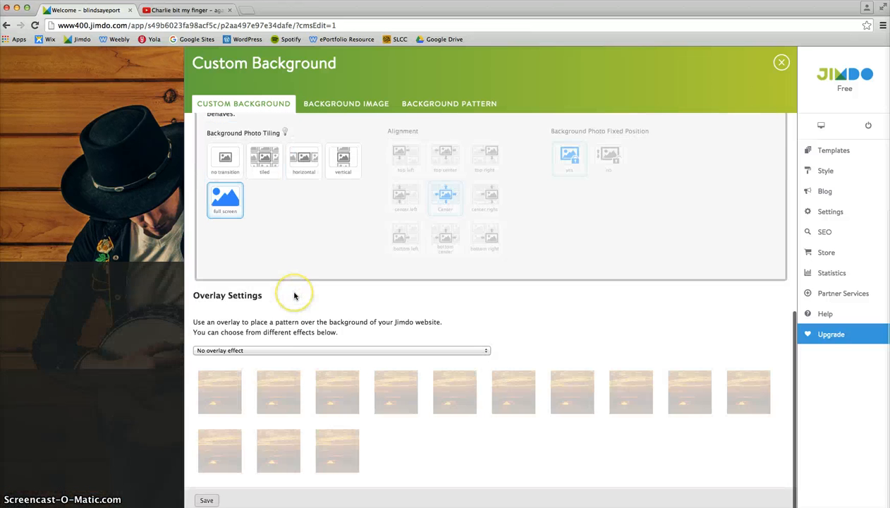
left_click(209, 500)
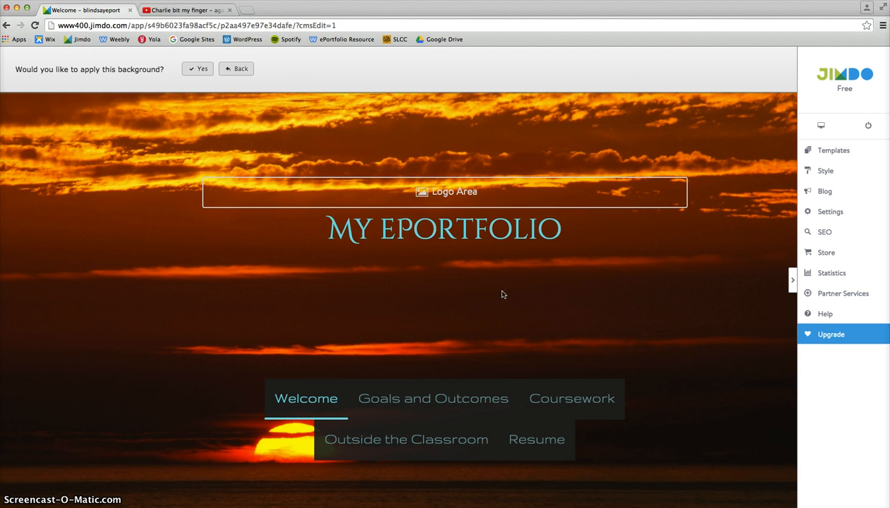
left_click(590, 133)
left_click(240, 71)
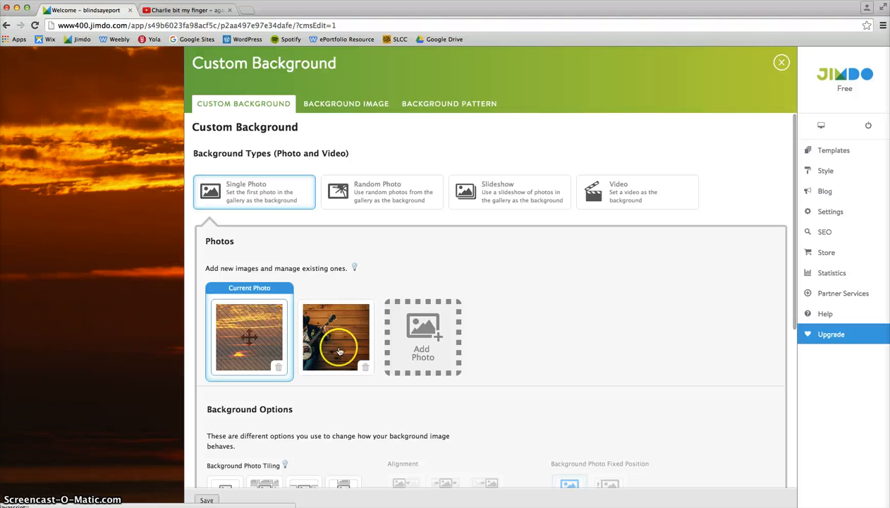
- Try the Random Photo and Slideshow background types and look at the slideshow options
scroll(517, 283, "down", 5)
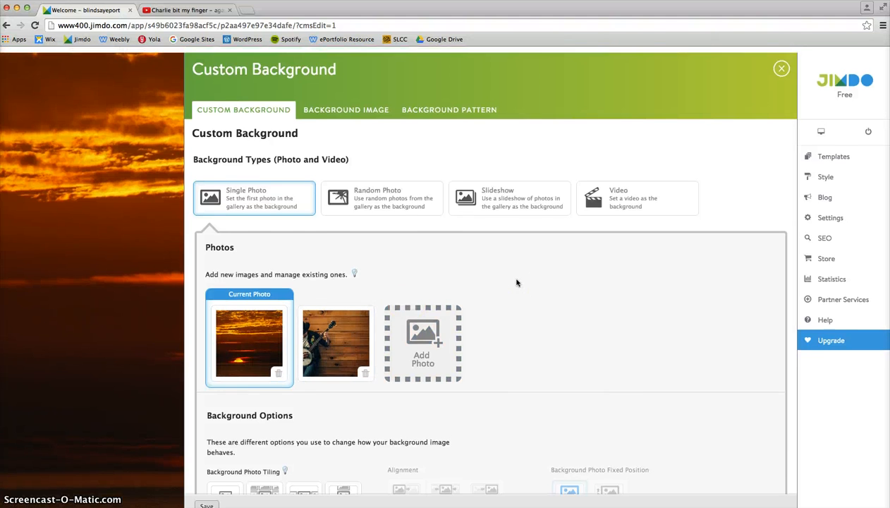
scroll(516, 283, "up", 3)
scroll(516, 282, "up", 3)
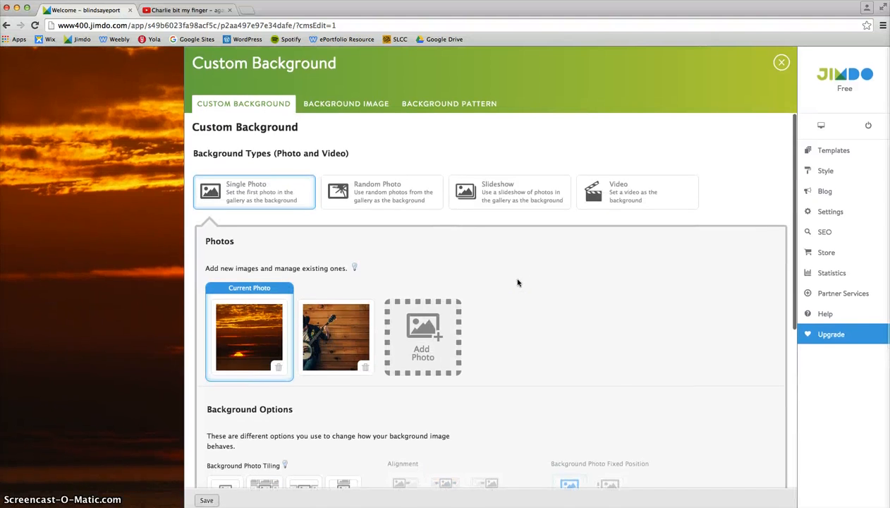
left_click(381, 199)
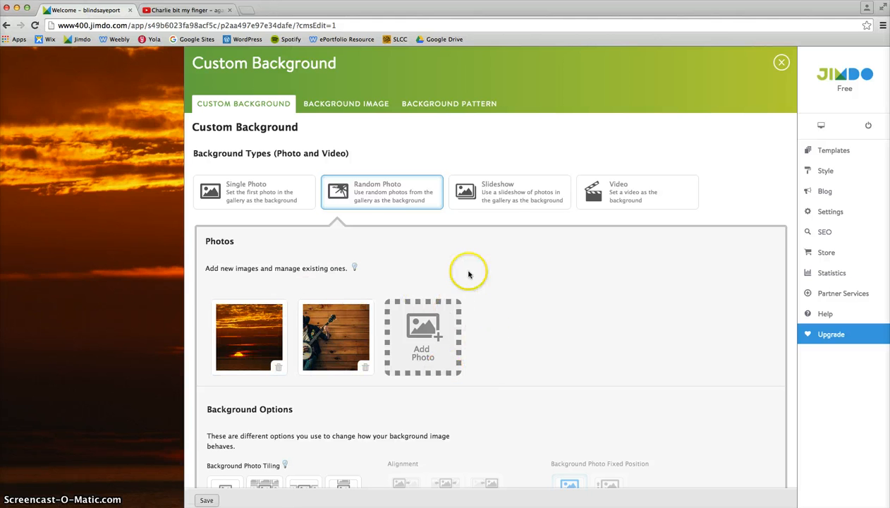
left_click(501, 203)
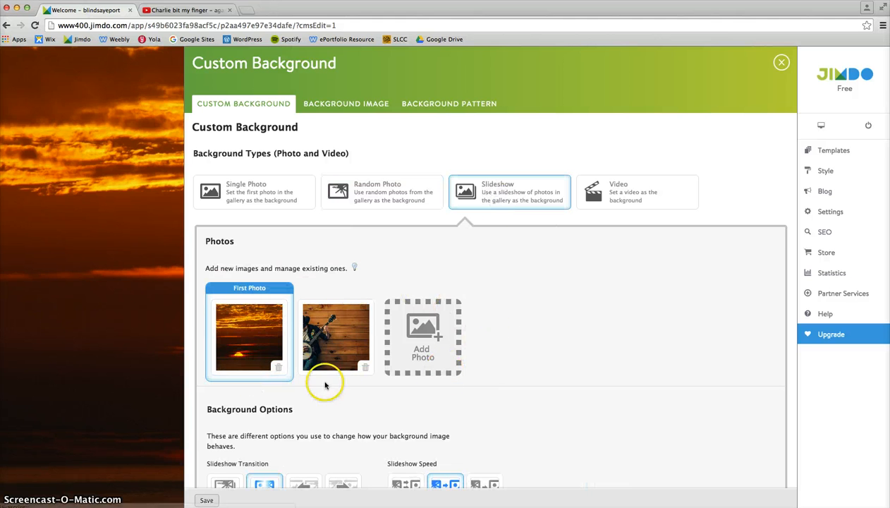
scroll(488, 364, "down", 1)
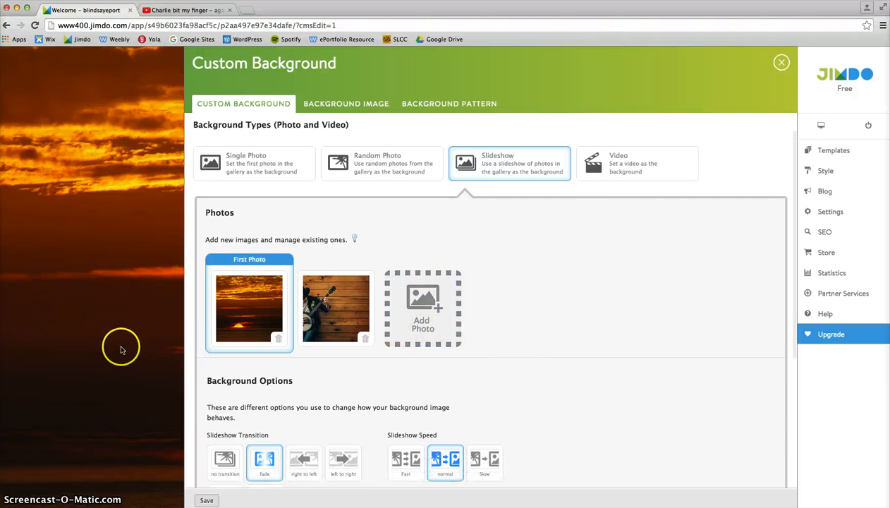
- Switch the background type to Video and clear the existing video link
left_click(619, 166)
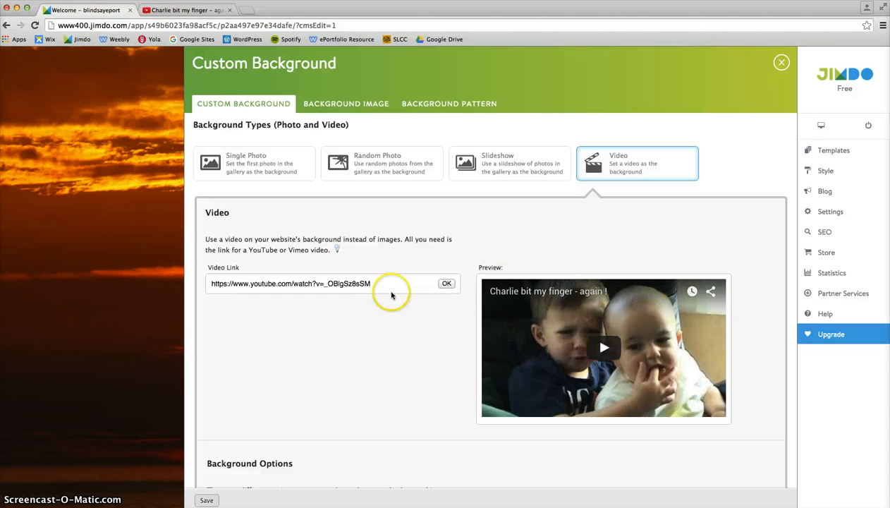
left_click_drag(341, 285, 192, 288)
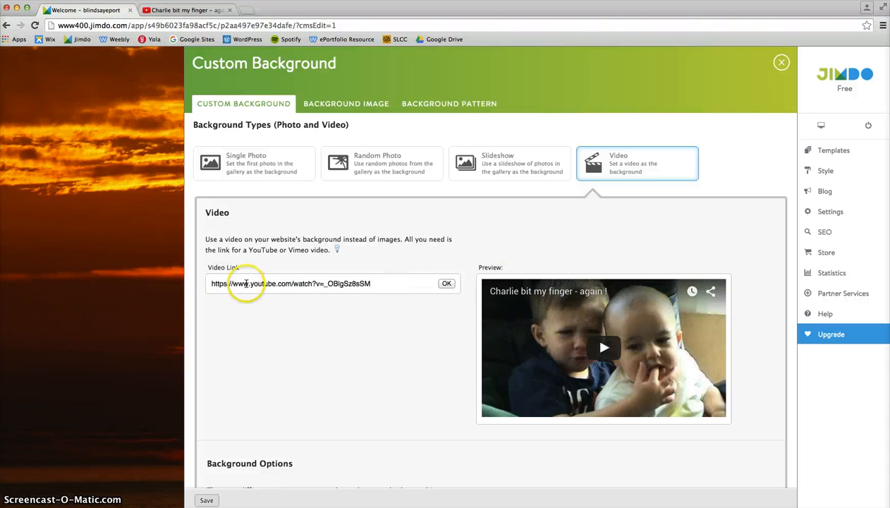
triple_click(247, 284)
key("BackSpace")
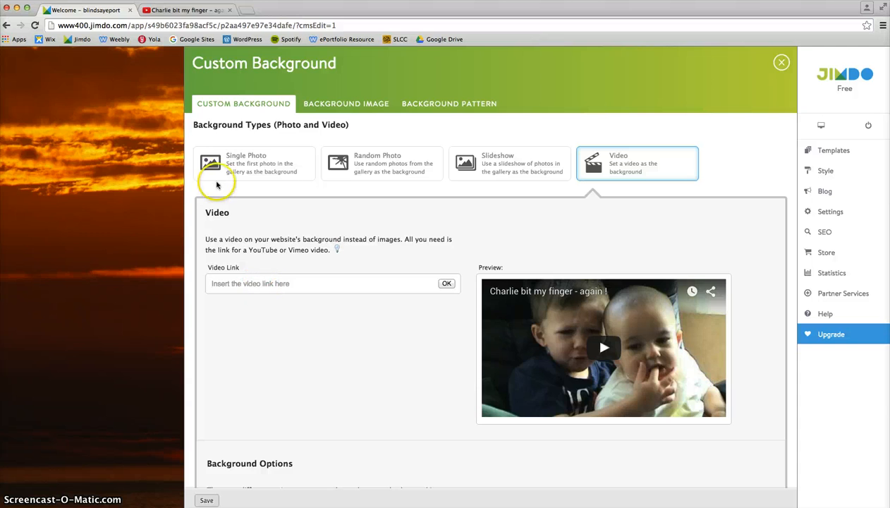
- Copy the address of the YouTube video "Charlie bit my finger - again !" and submit it as the background video link
left_click(195, 16)
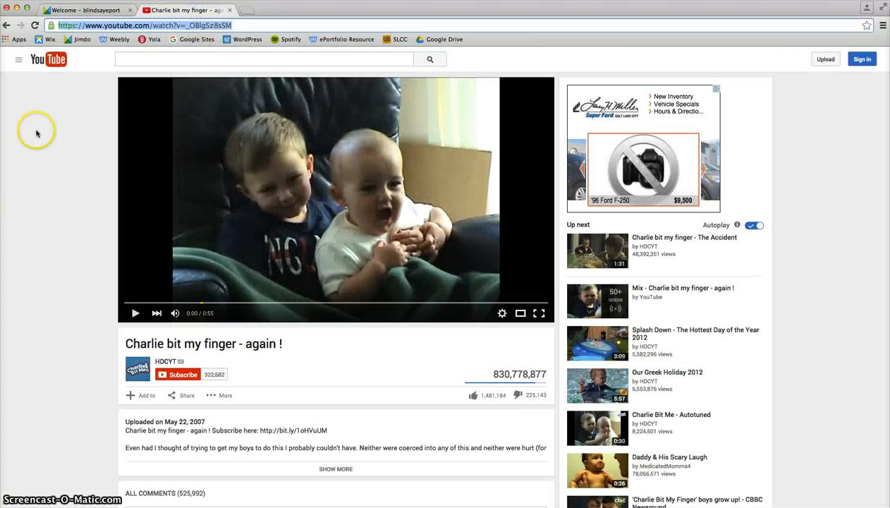
right_click(217, 28)
left_click(237, 39)
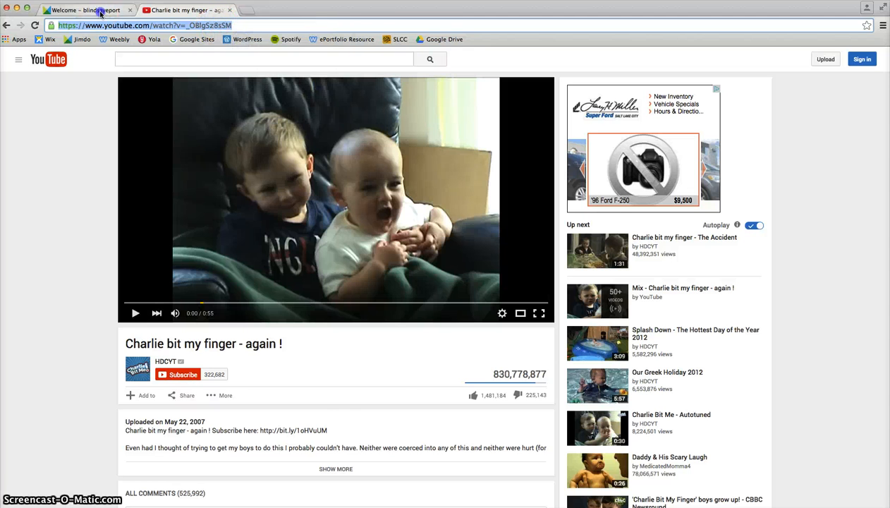
left_click(89, 10)
left_click(245, 297)
right_click(229, 286)
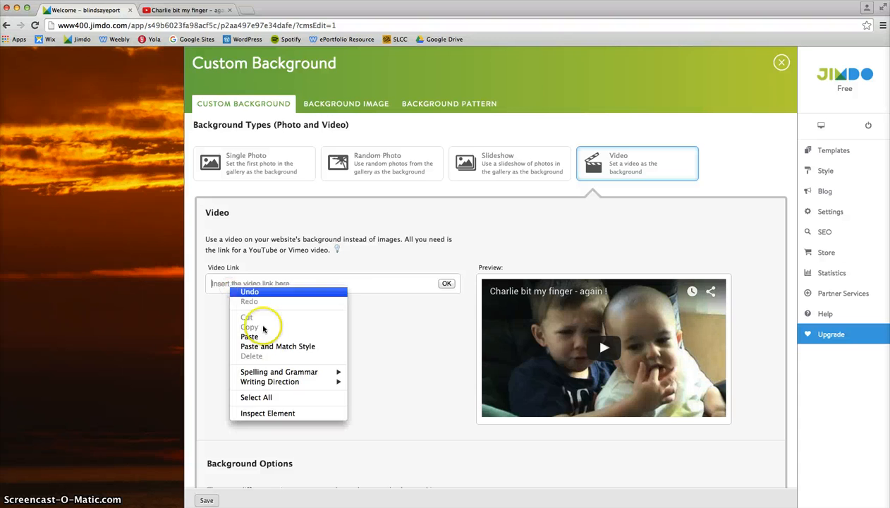
left_click(254, 336)
left_click(455, 280)
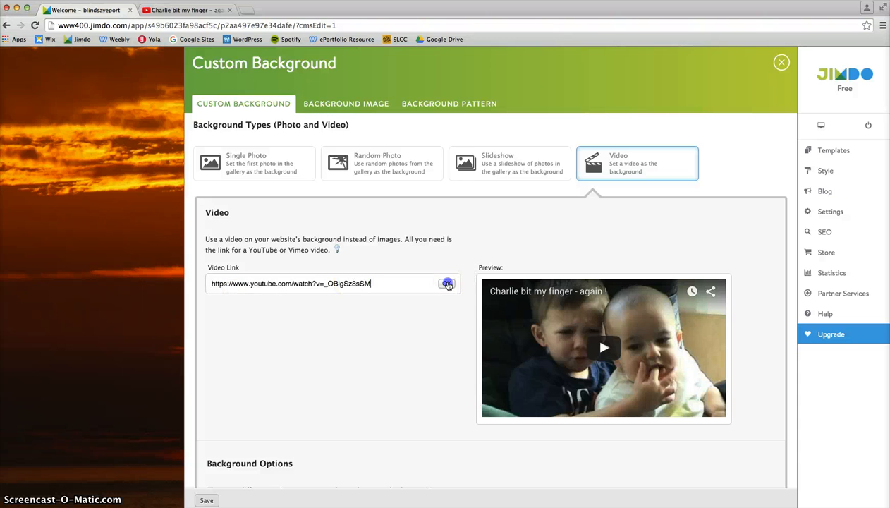
- Save the video background, preview it on the Welcome page, and return to the background settings without applying it
scroll(334, 346, "down", 1)
scroll(333, 345, "down", 8)
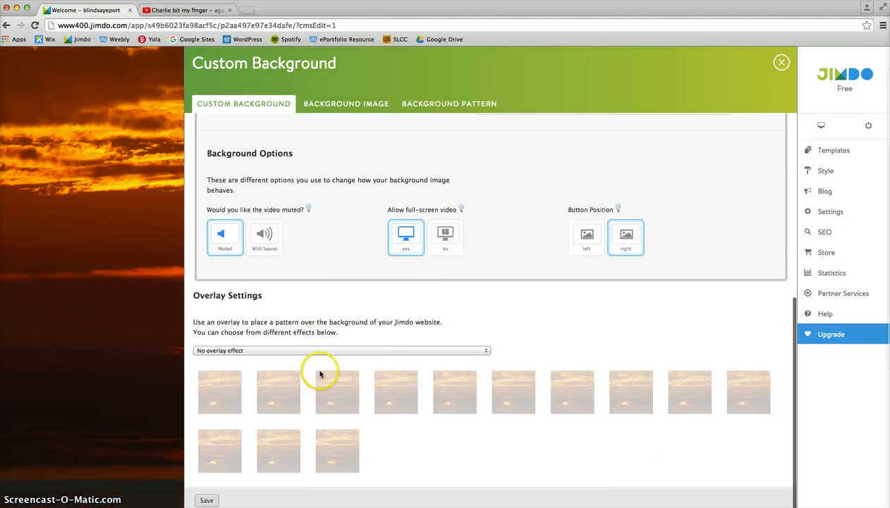
left_click(206, 500)
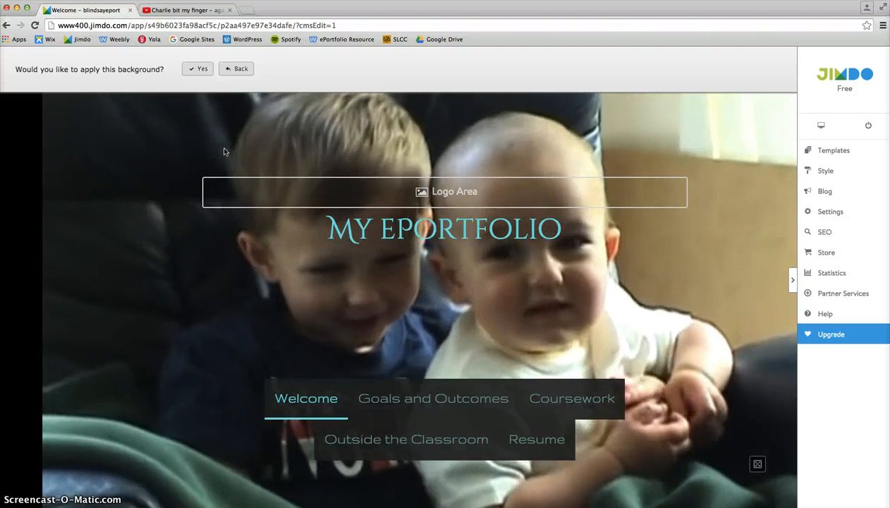
left_click(224, 142)
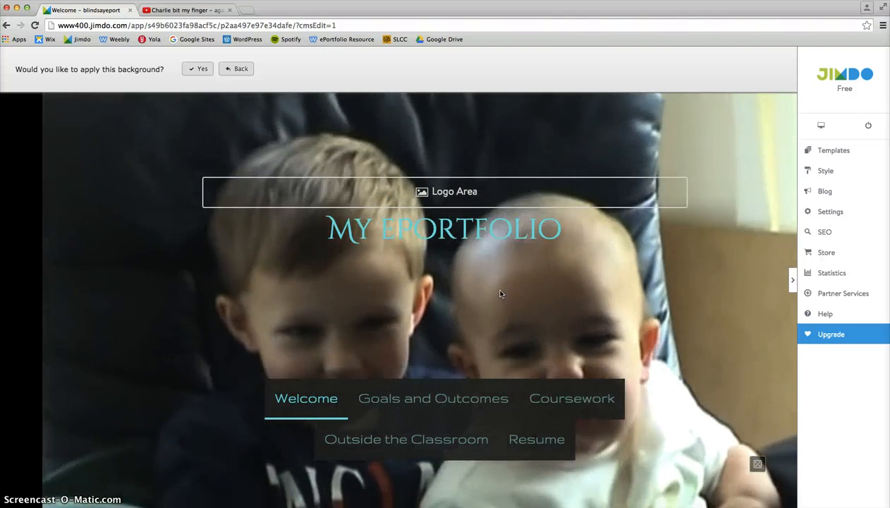
left_click(158, 265)
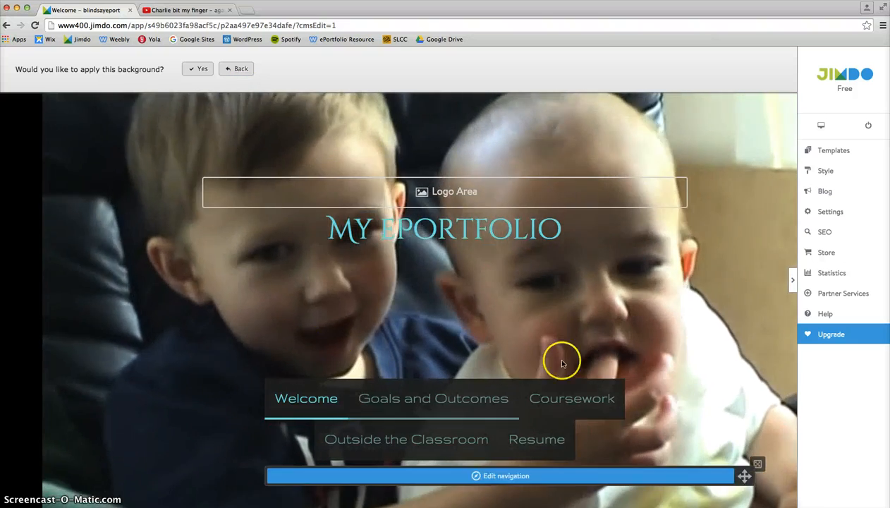
left_click(237, 70)
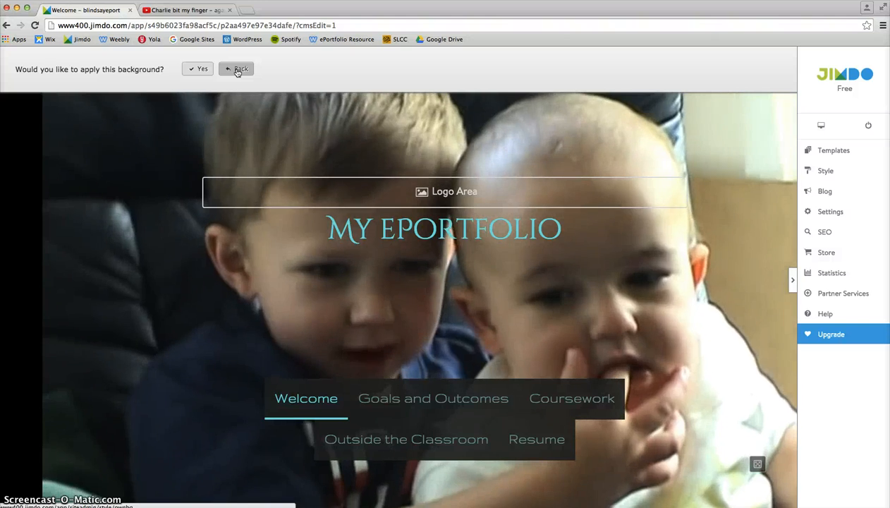
left_click(237, 71)
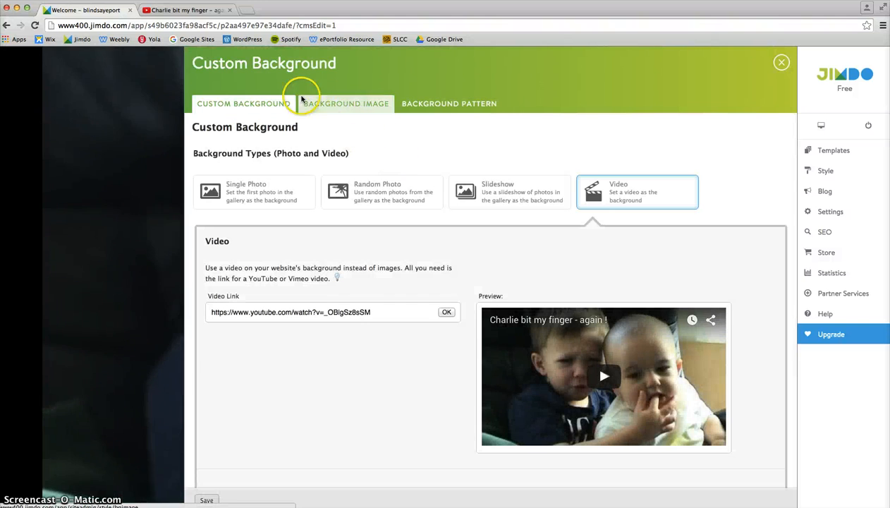
- Browse the ready-made background images down to the JimdoFree section
left_click(340, 104)
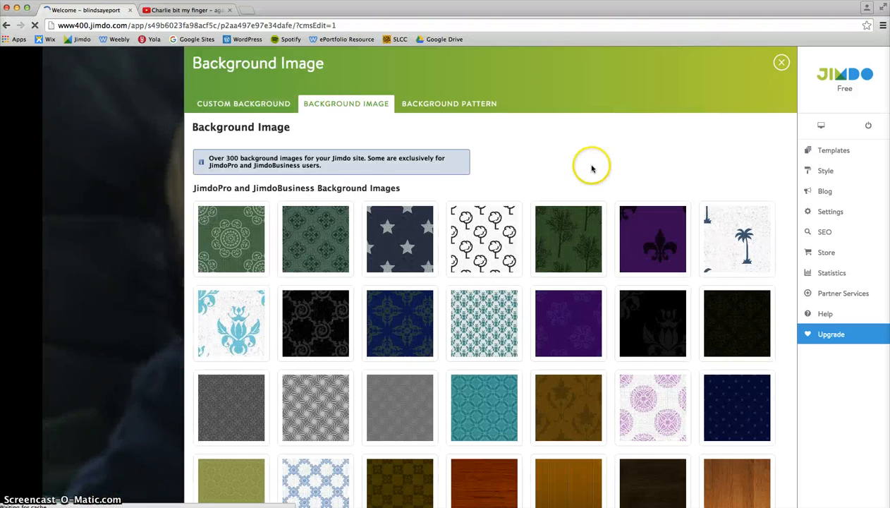
scroll(582, 169, "down", 5)
scroll(576, 196, "down", 10)
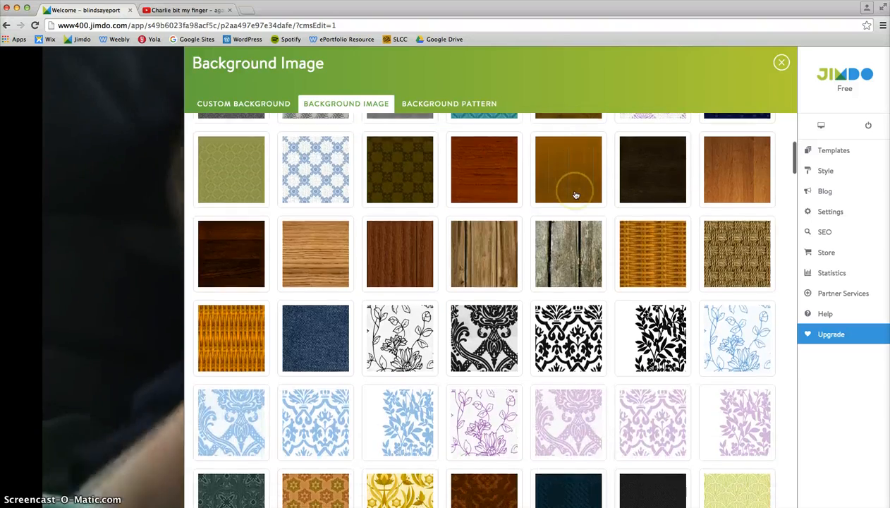
scroll(576, 196, "down", 9)
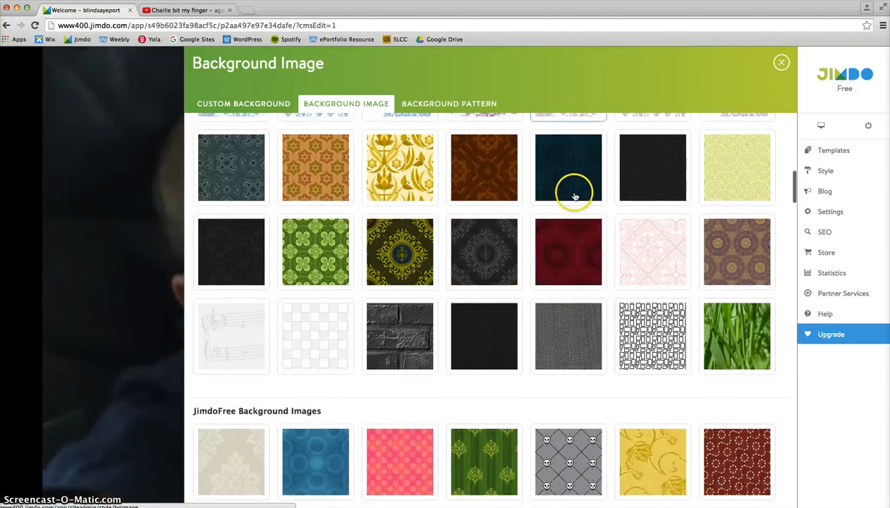
scroll(575, 201, "down", 4)
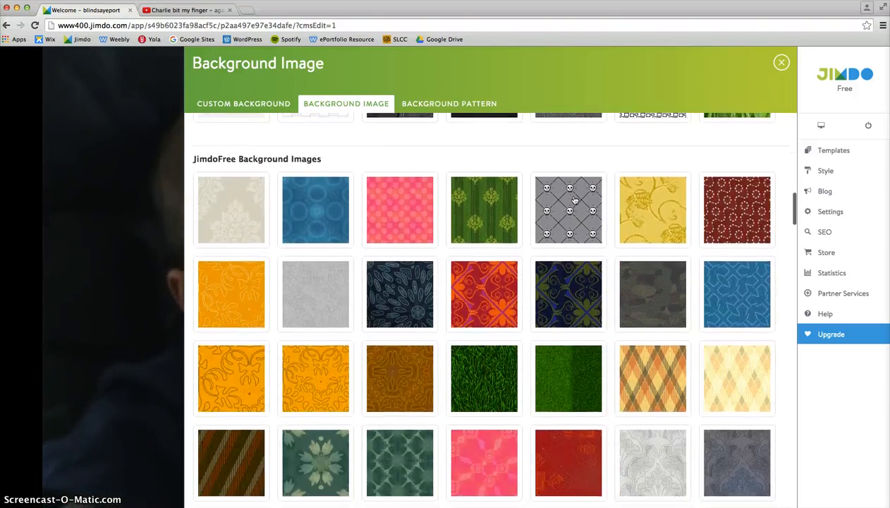
- Review the JimdoPro and JimdoBusiness background images from the start of the list down to the JimdoFree section
left_click(478, 299)
scroll(427, 208, "up", 20)
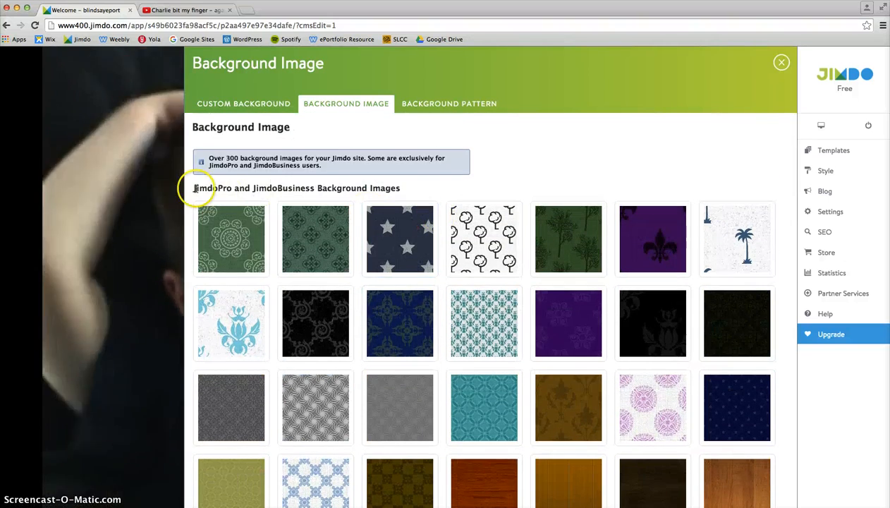
left_click_drag(195, 188, 326, 189)
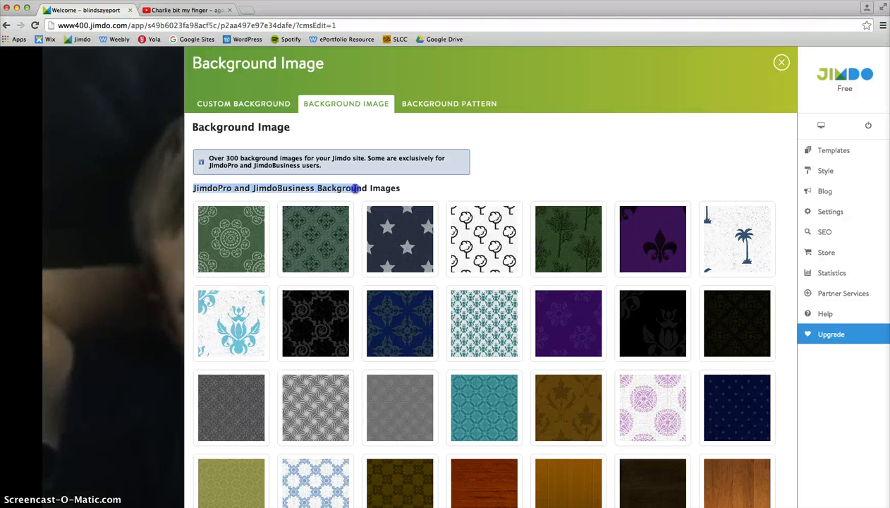
left_click(344, 189)
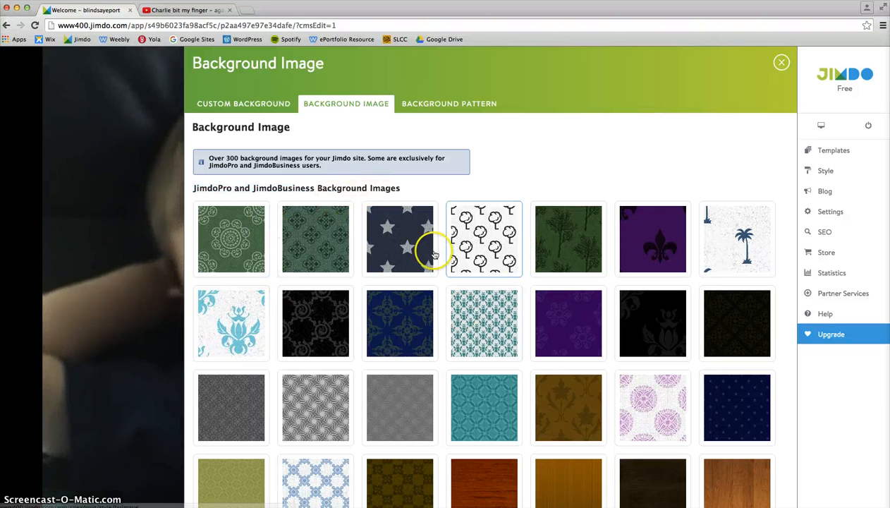
scroll(439, 273, "down", 5)
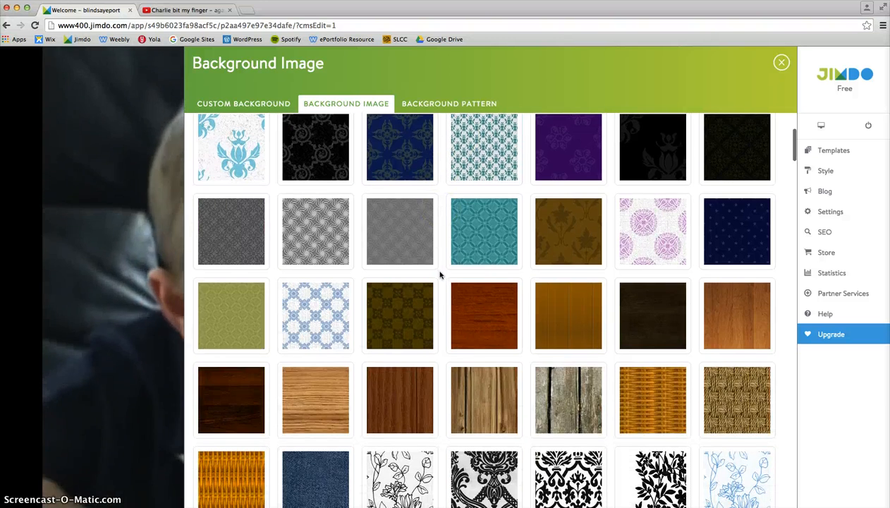
scroll(440, 274, "down", 2)
scroll(440, 274, "down", 15)
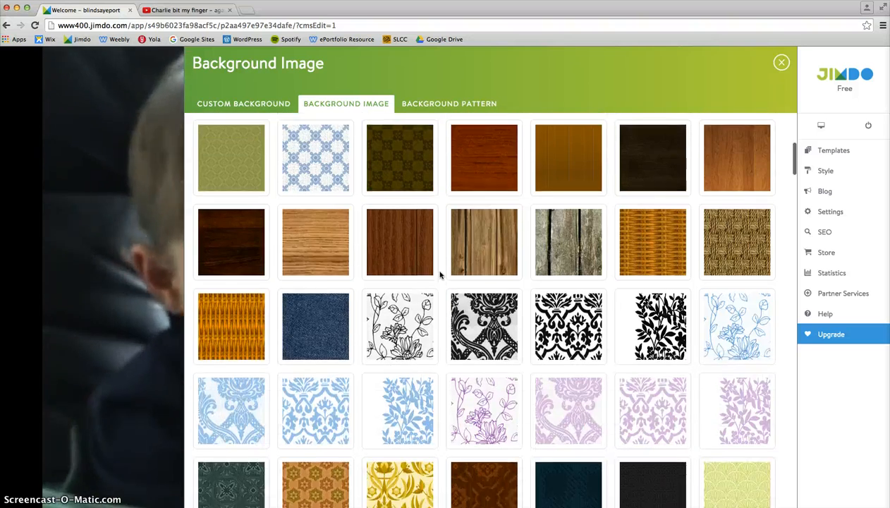
scroll(439, 274, "down", 1)
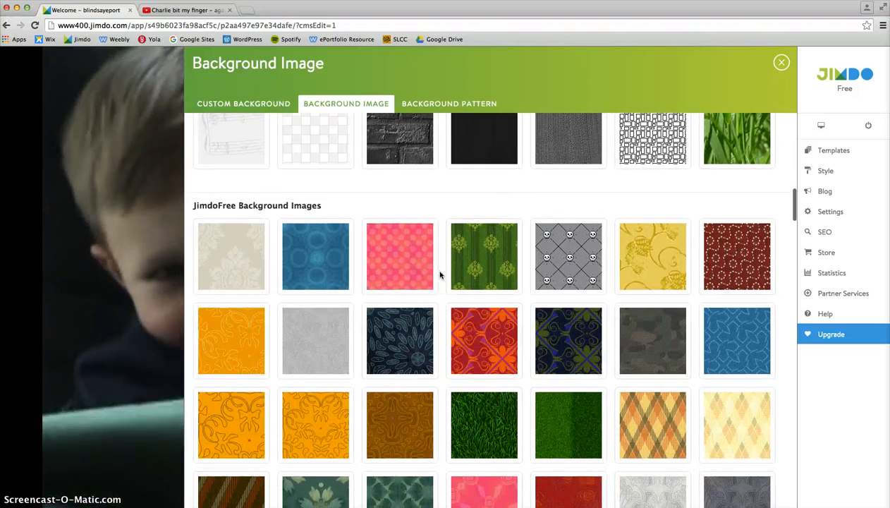
- Preview the beige damask JimdoFree background image on the Welcome page, and return to the background settings without applying it
left_click(437, 274)
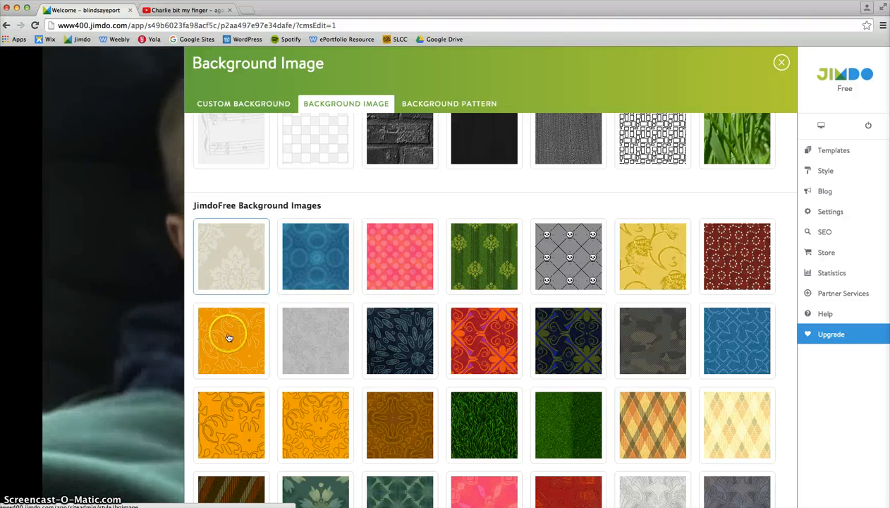
left_click(239, 271)
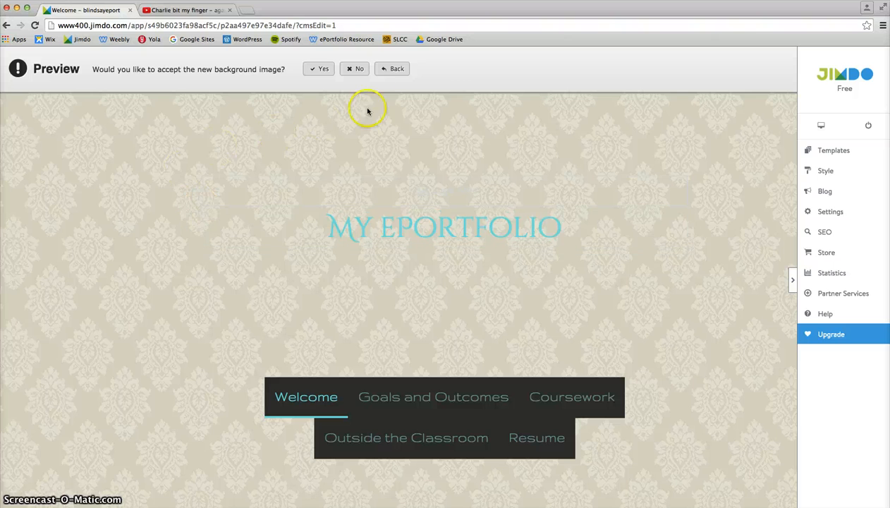
left_click(397, 69)
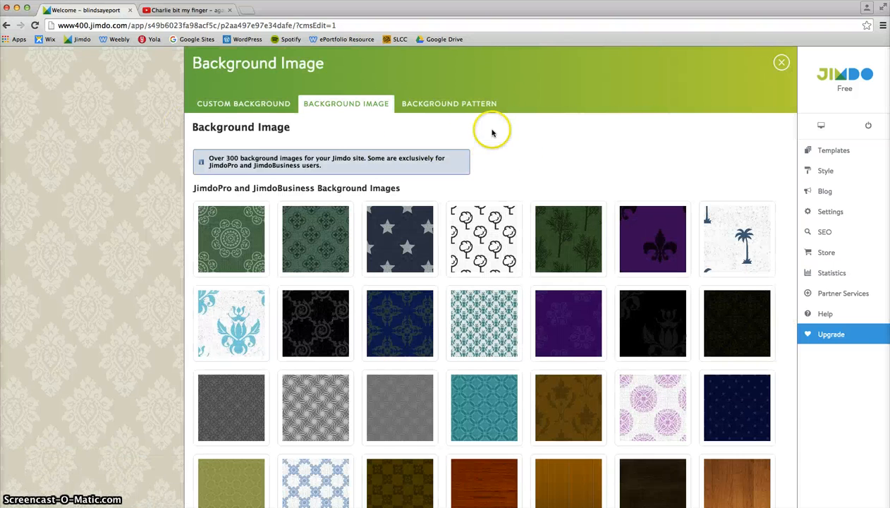
- Preview the wide diagonal stripe background pattern with black stripes on the Welcome page, and return to the patterns without applying it
left_click(444, 107)
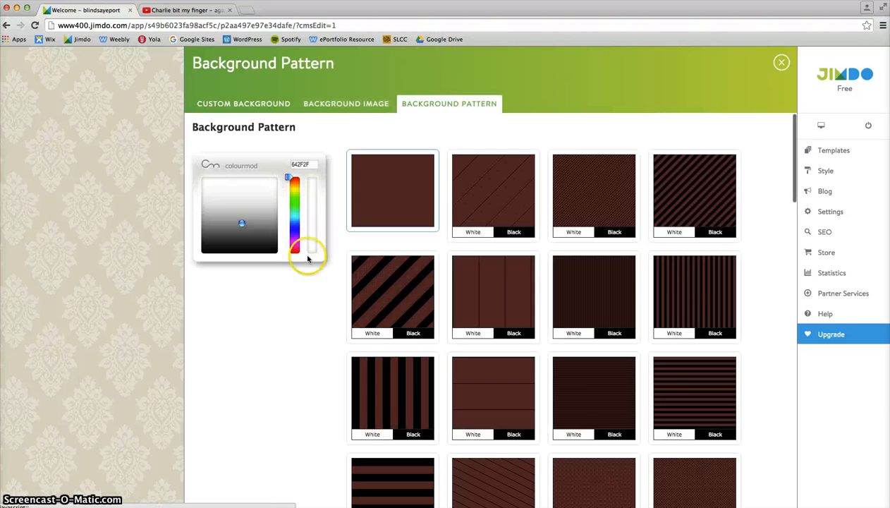
scroll(477, 343, "down", 2)
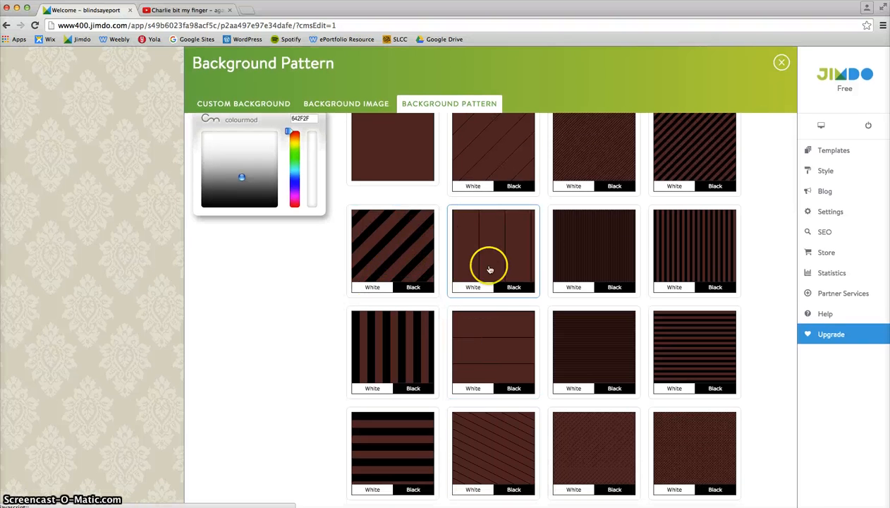
left_click(374, 289)
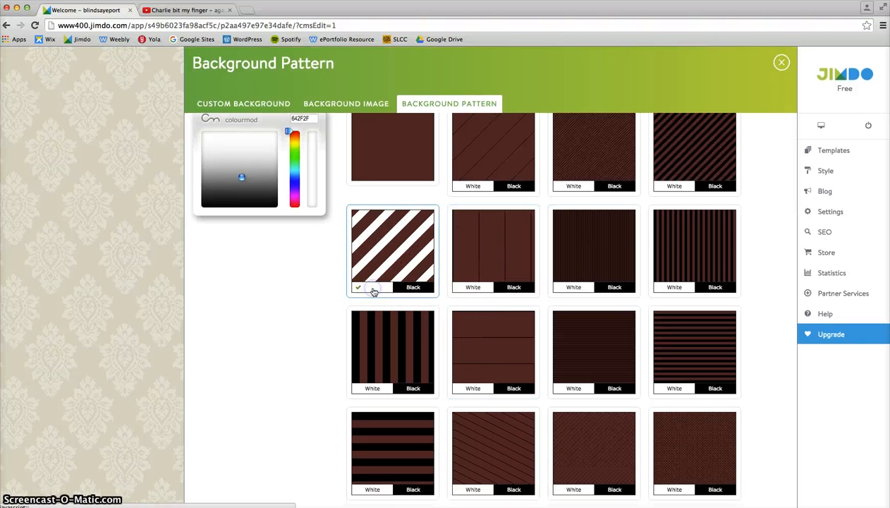
left_click(429, 288)
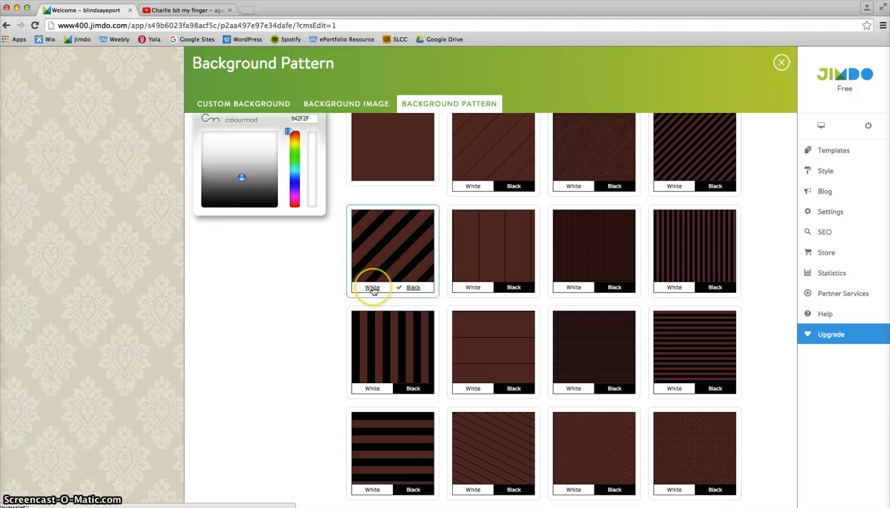
left_click(392, 258)
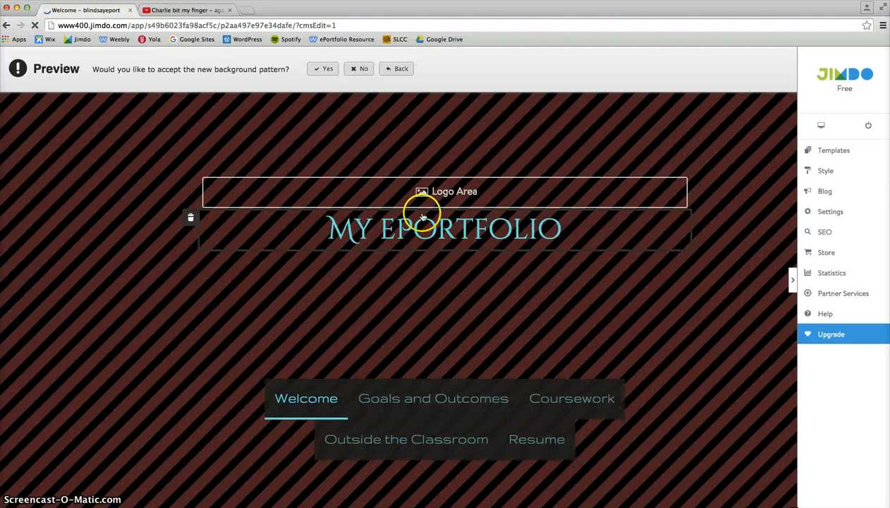
left_click(396, 69)
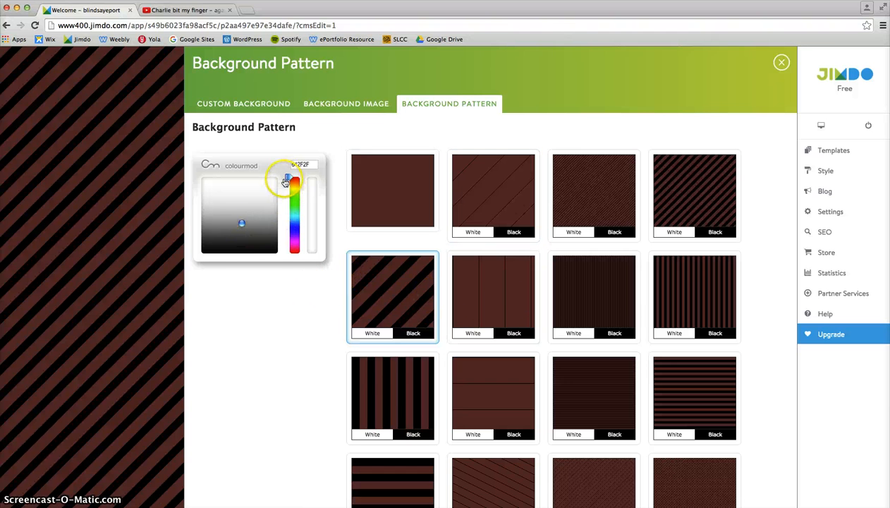
- Change the background pattern colour to the medium blue 5898BD
left_click_drag(286, 182, 287, 228)
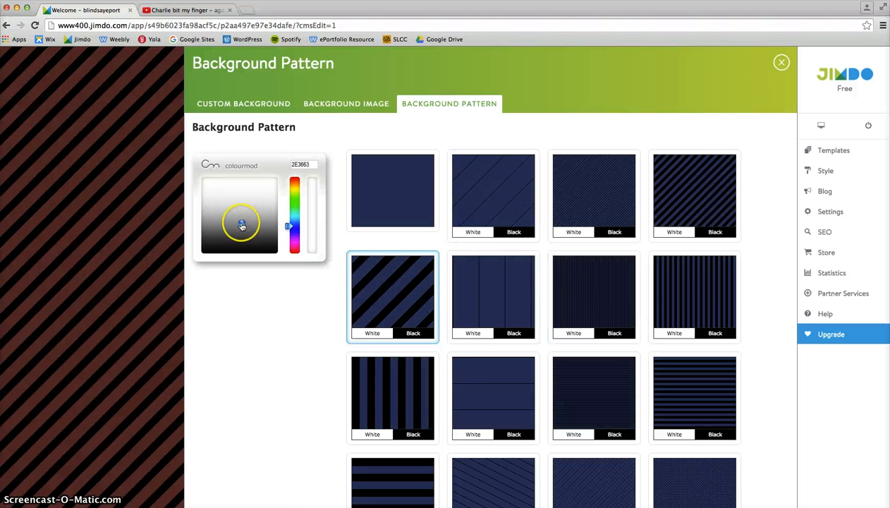
mouse_move(247, 227)
left_mouse_down()
mouse_move(249, 205)
mouse_move(224, 223)
mouse_move(252, 205)
mouse_move(233, 188)
mouse_move(238, 214)
left_mouse_up()
left_click(291, 233)
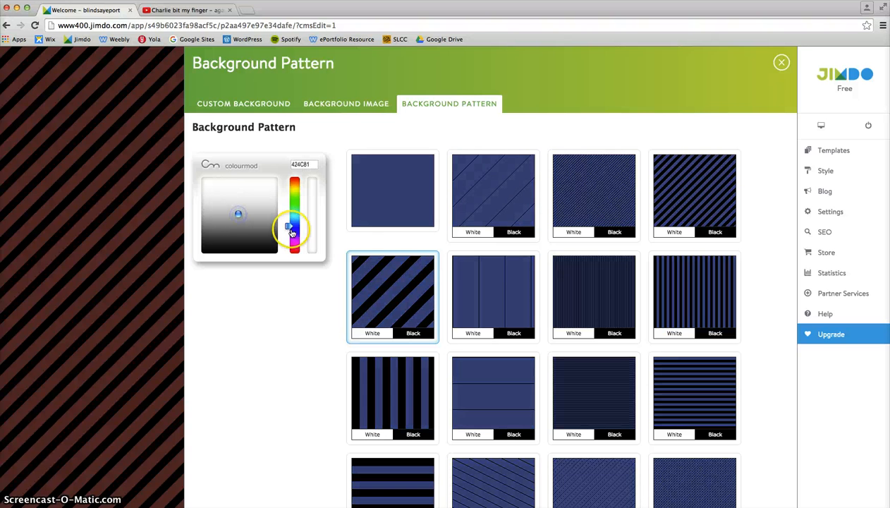
left_click_drag(287, 228, 242, 199)
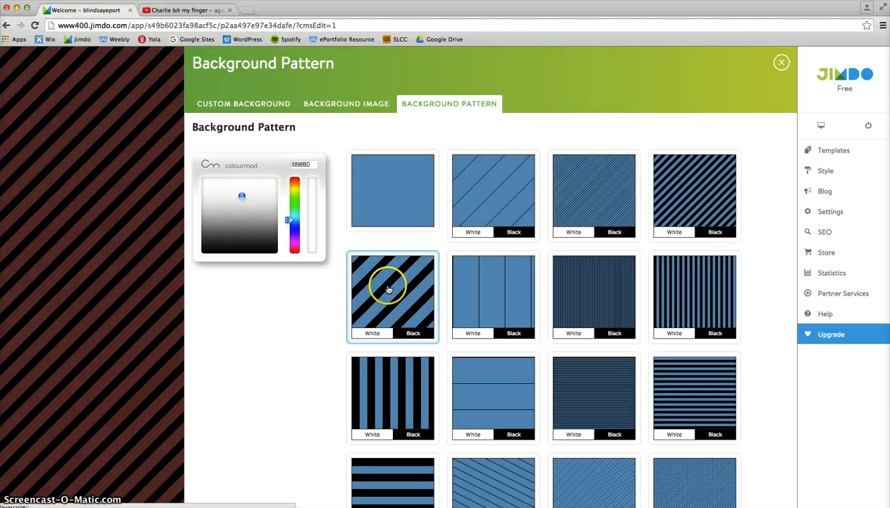
- Preview the blue and black diagonal stripe pattern without applying it, and browse the remaining background patterns to the end of the list
left_click(324, 315)
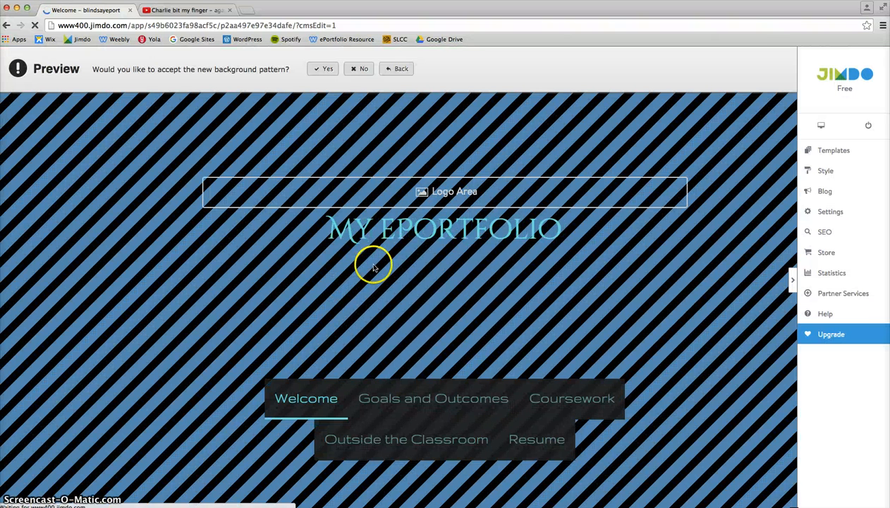
left_click(397, 68)
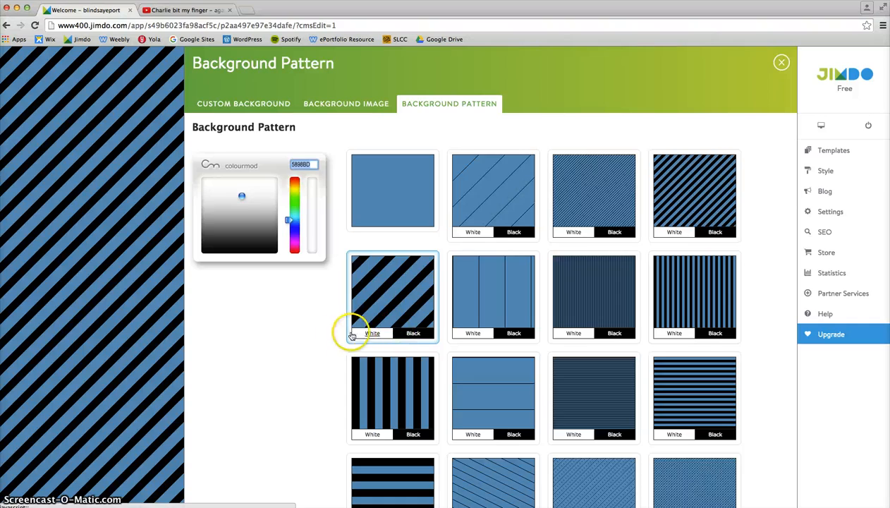
scroll(339, 335, "down", 2)
scroll(340, 336, "down", 15)
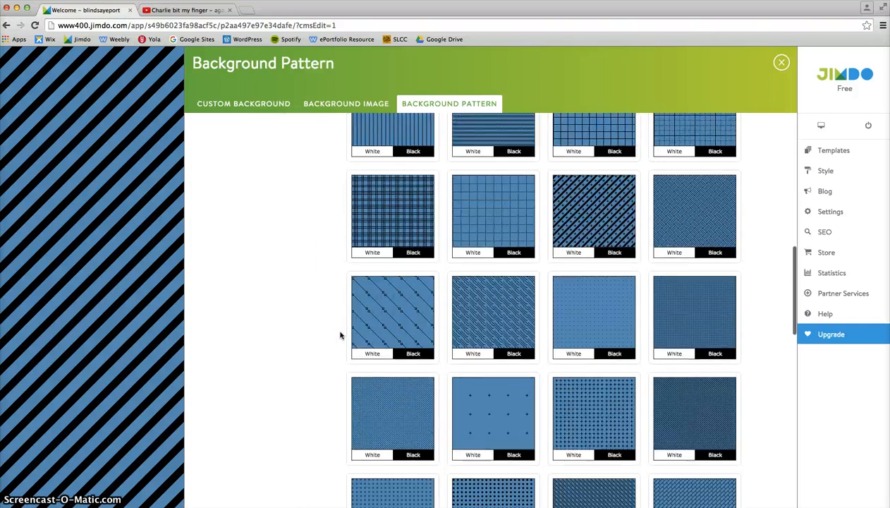
scroll(340, 336, "down", 12)
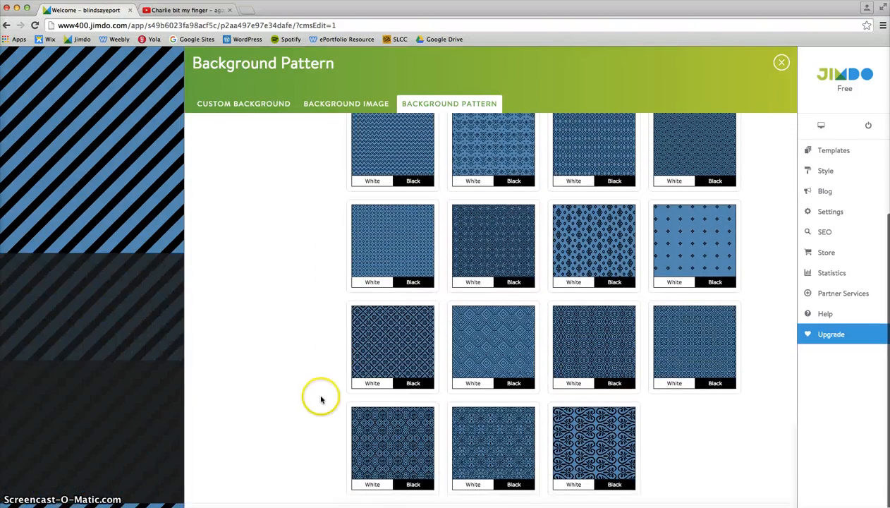
- Return to the custom background settings, switch the background type to Single Photo, and review its photos and options
left_click(258, 103)
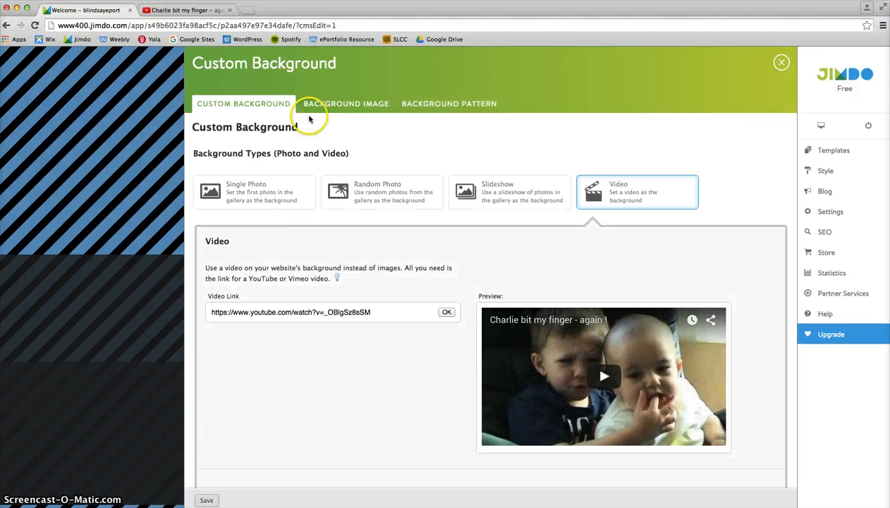
left_click(240, 188)
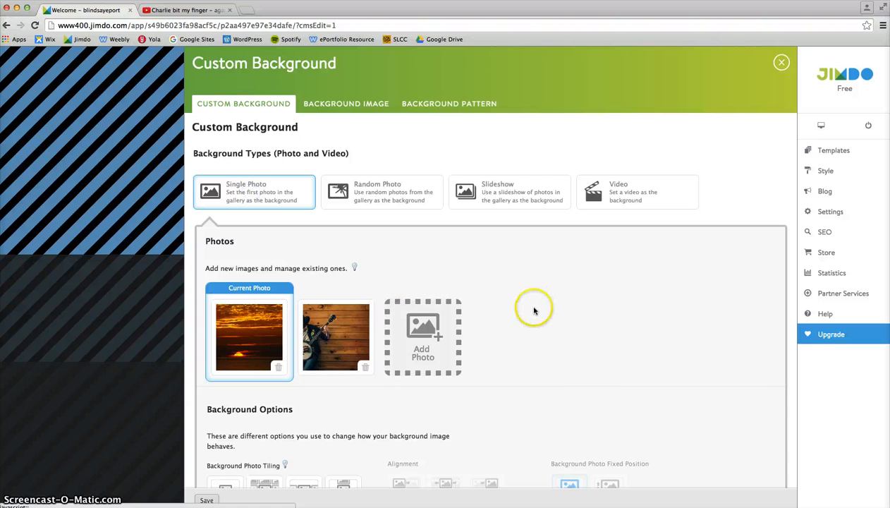
scroll(533, 308, "down", 5)
scroll(532, 311, "up", 3)
scroll(532, 311, "up", 5)
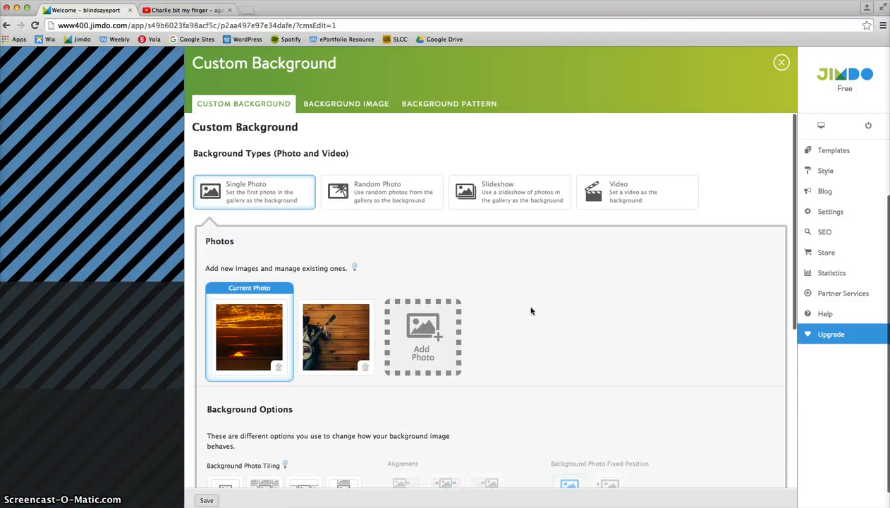
left_click(526, 311)
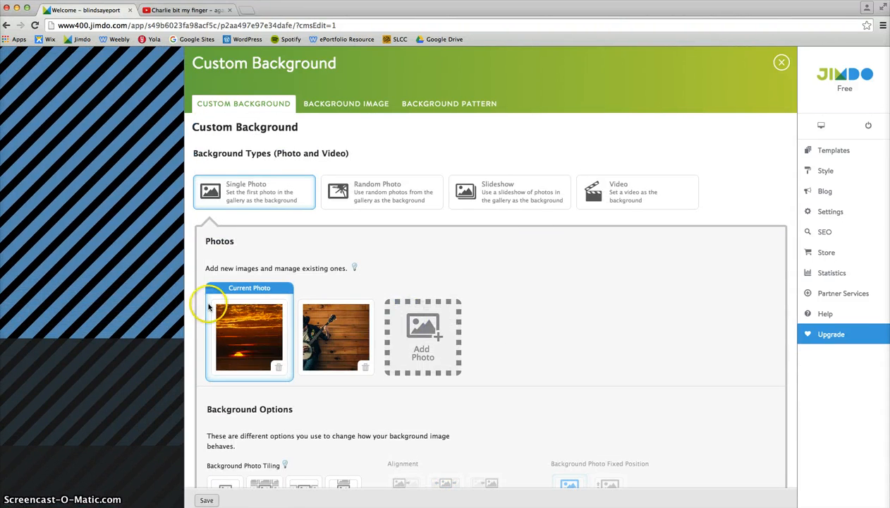